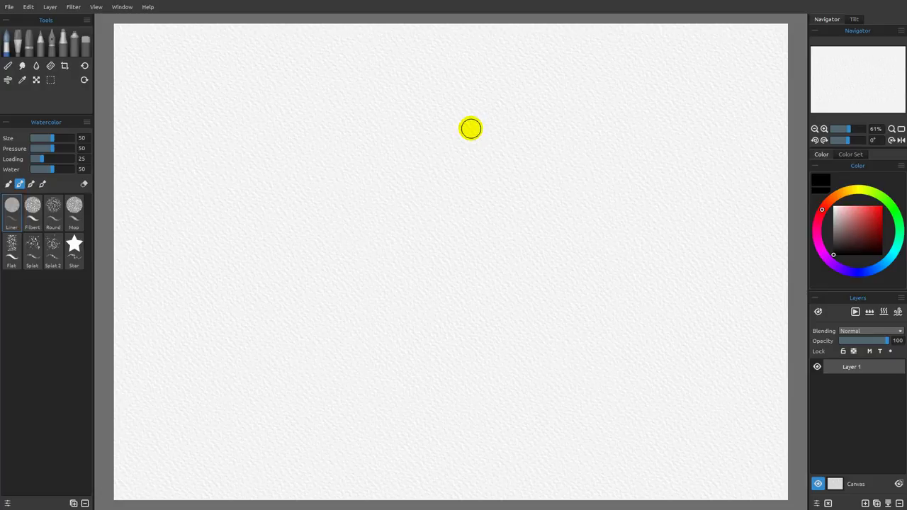
Pause the paint flow and wet a diagonal patch in the upper middle of the canvas with the Water tool
click(34, 67)
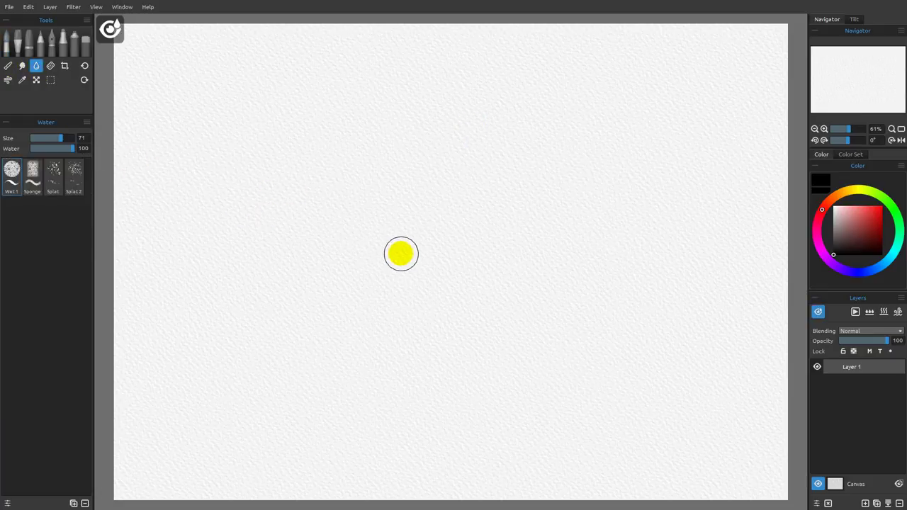
click(856, 313)
mouse_move(423, 164)
mouse_down()
mouse_move(404, 231)
mouse_move(443, 210)
mouse_up()
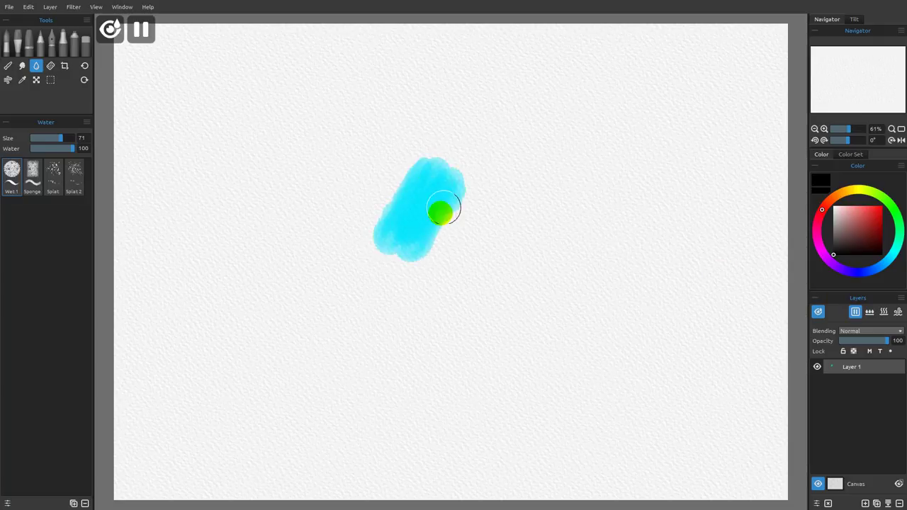
Paint a black watercolor stroke along the left edge of the wet patch while the wetness display is on
click(6, 47)
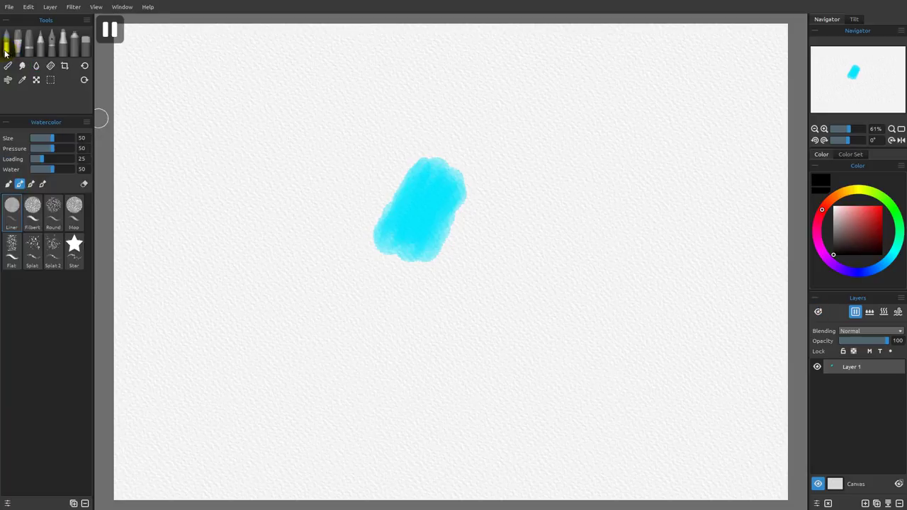
click(819, 313)
mouse_move(387, 190)
mouse_down()
mouse_move(391, 170)
mouse_move(378, 219)
mouse_up()
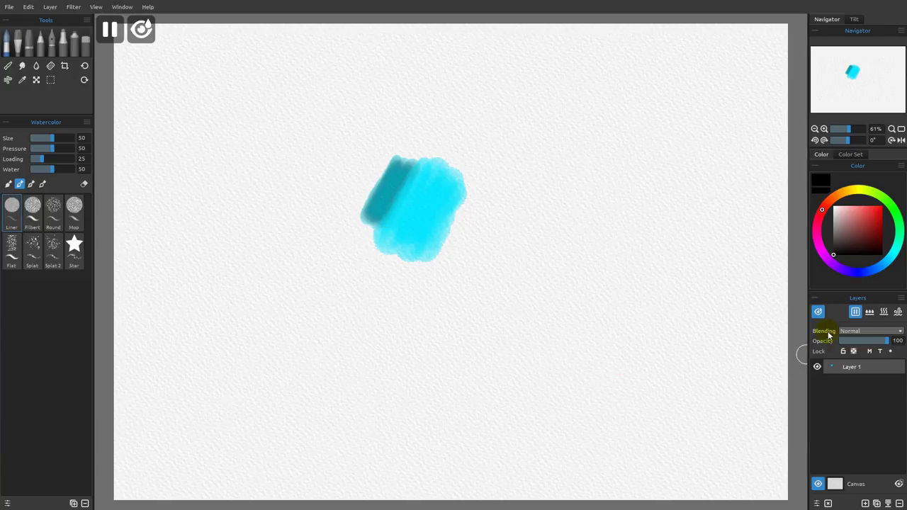
Hide the wetness display and resume the paint flow so the black stroke spreads into the wet area
click(819, 314)
click(855, 312)
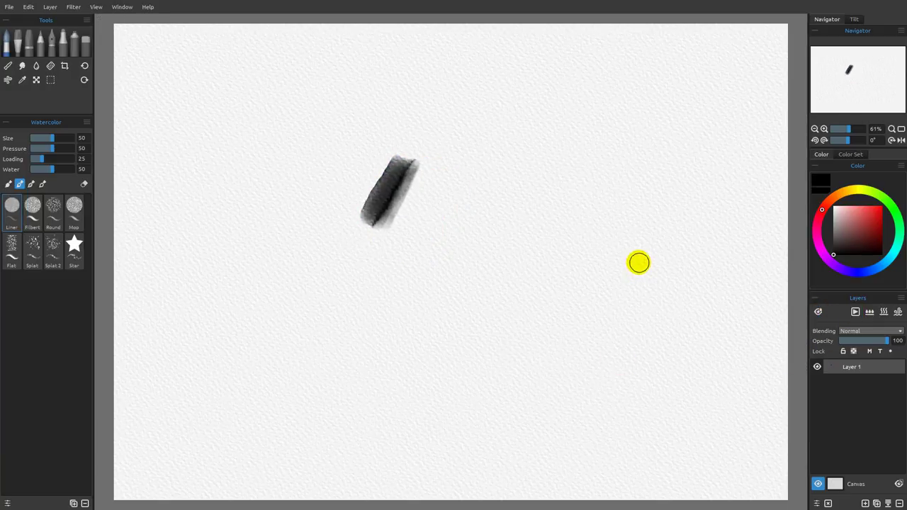
mouse_move(358, 216)
mouse_down()
mouse_move(398, 155)
mouse_move(359, 210)
mouse_move(377, 164)
mouse_move(410, 159)
mouse_move(401, 190)
mouse_up()
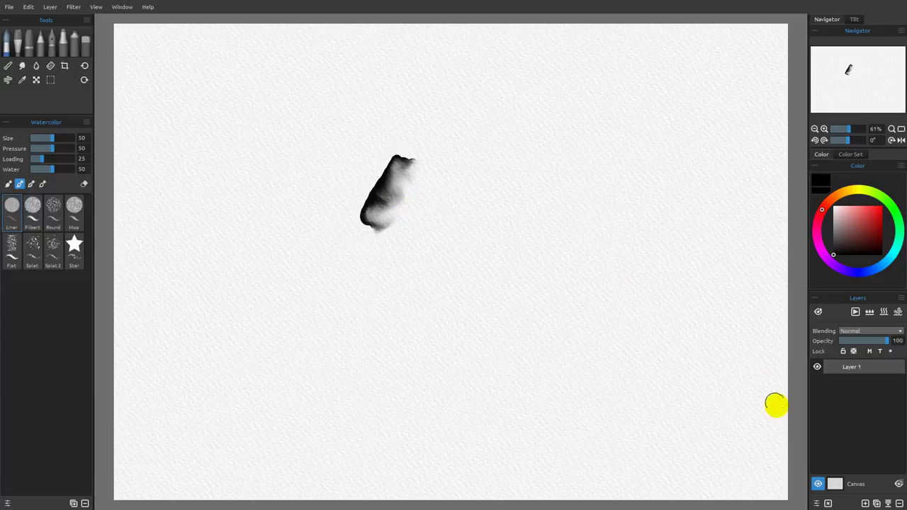
Show the wetness display and paint black watercolor over the right part of the wet patch
click(818, 312)
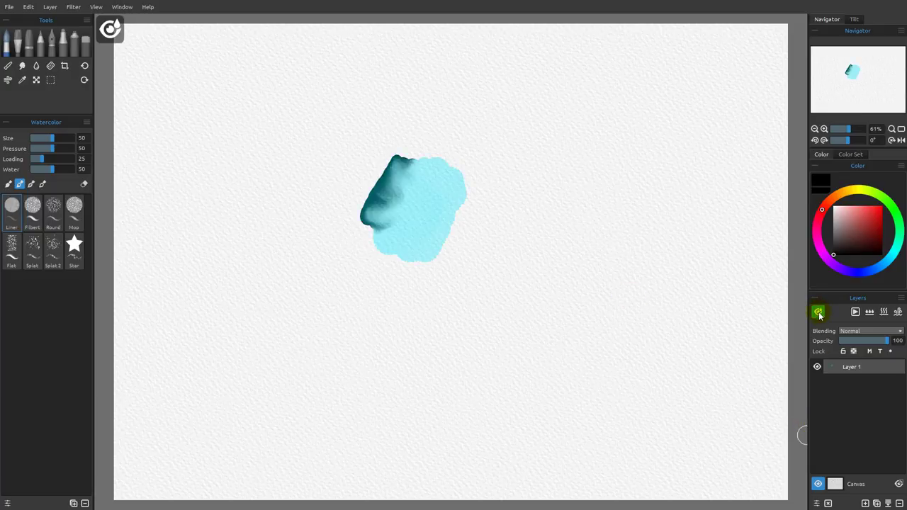
mouse_move(454, 248)
mouse_down()
mouse_move(441, 187)
mouse_move(412, 175)
mouse_move(382, 205)
mouse_move(397, 234)
mouse_move(447, 225)
mouse_move(423, 179)
mouse_move(385, 203)
mouse_move(408, 170)
mouse_move(395, 231)
mouse_move(392, 216)
mouse_move(403, 219)
mouse_up()
mouse_move(376, 190)
mouse_down()
mouse_move(444, 196)
mouse_move(433, 190)
mouse_move(411, 202)
mouse_move(418, 202)
mouse_move(429, 187)
mouse_move(420, 183)
mouse_move(430, 188)
mouse_move(408, 191)
mouse_move(447, 182)
mouse_move(440, 203)
mouse_up()
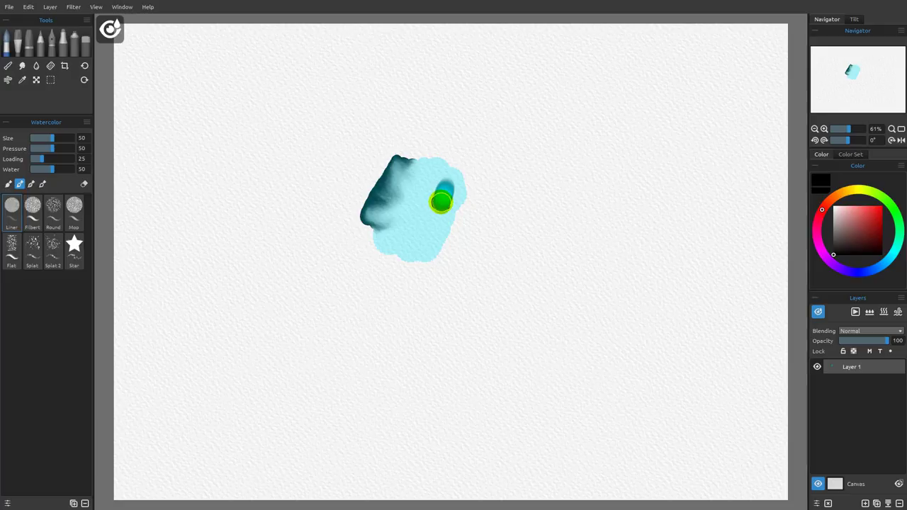
drag(440, 203, 447, 198)
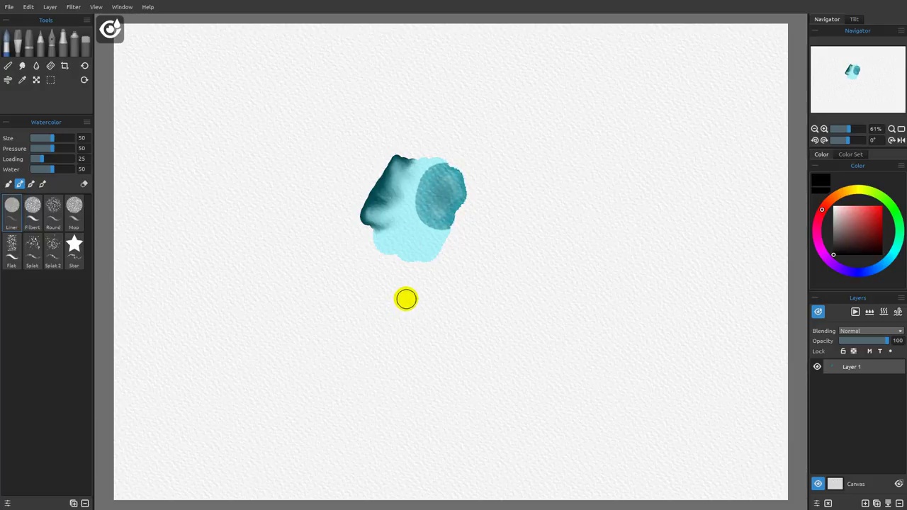
drag(410, 179, 453, 231)
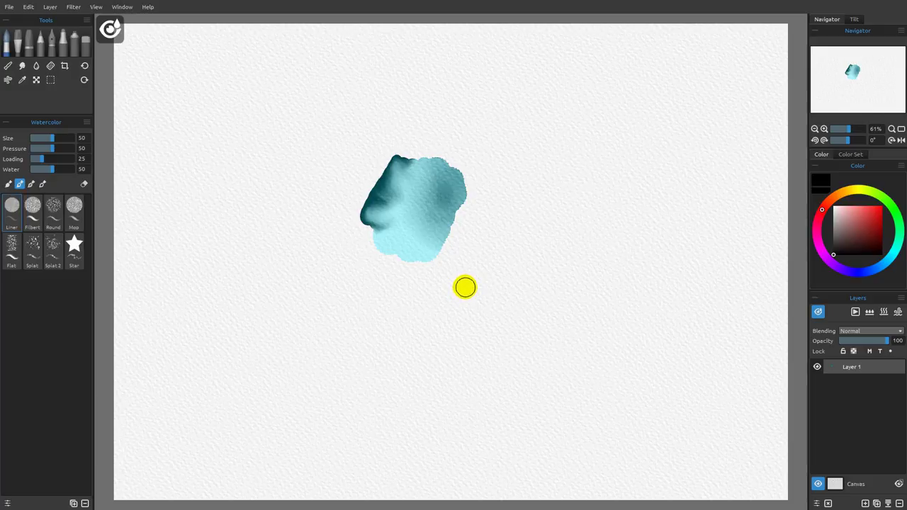
mouse_move(461, 185)
mouse_down()
mouse_move(459, 207)
mouse_move(465, 194)
mouse_move(436, 158)
mouse_move(461, 173)
mouse_move(457, 205)
mouse_move(483, 238)
mouse_move(428, 180)
mouse_move(406, 229)
mouse_move(433, 218)
mouse_up()
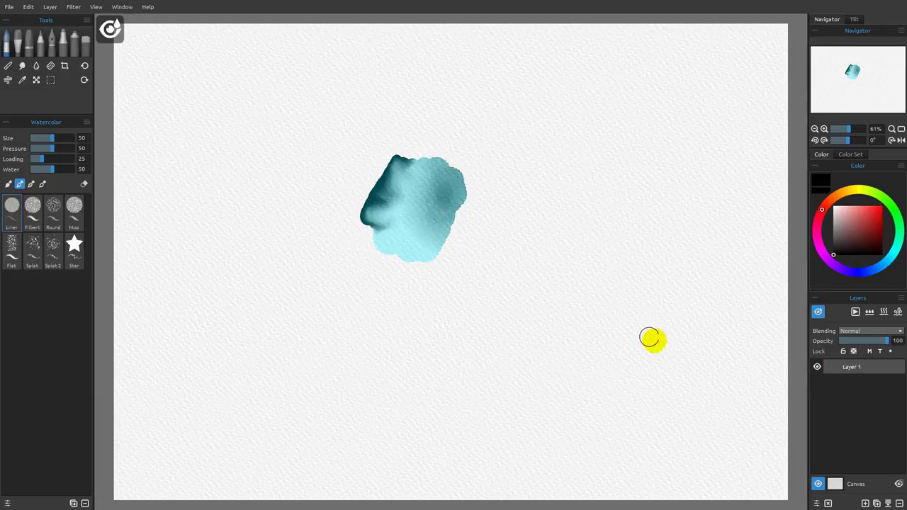
Hide the wetness display and clear the painted layer
click(818, 313)
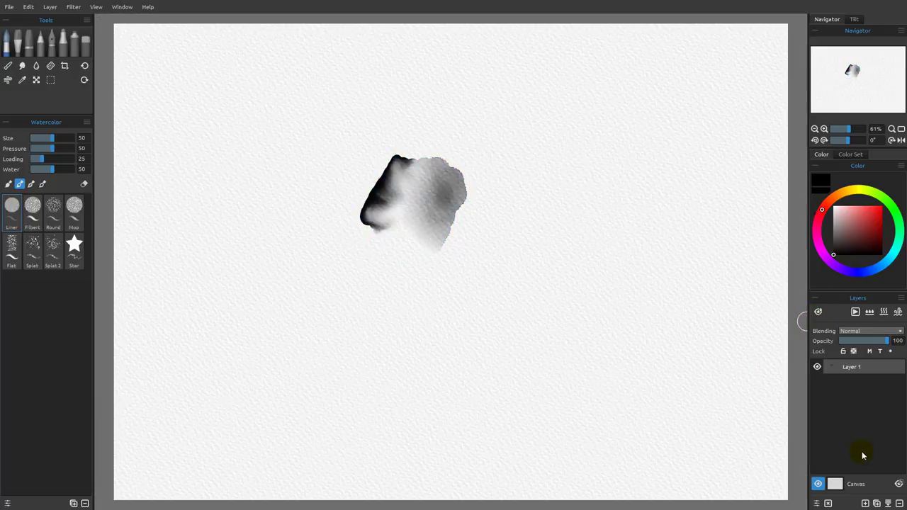
click(827, 503)
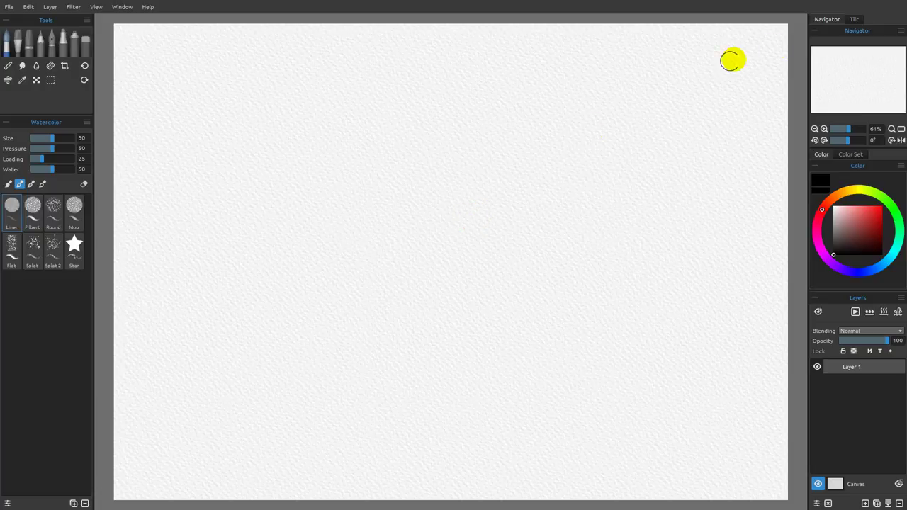
Set the canvas tilt to point straight down at full strength
click(855, 19)
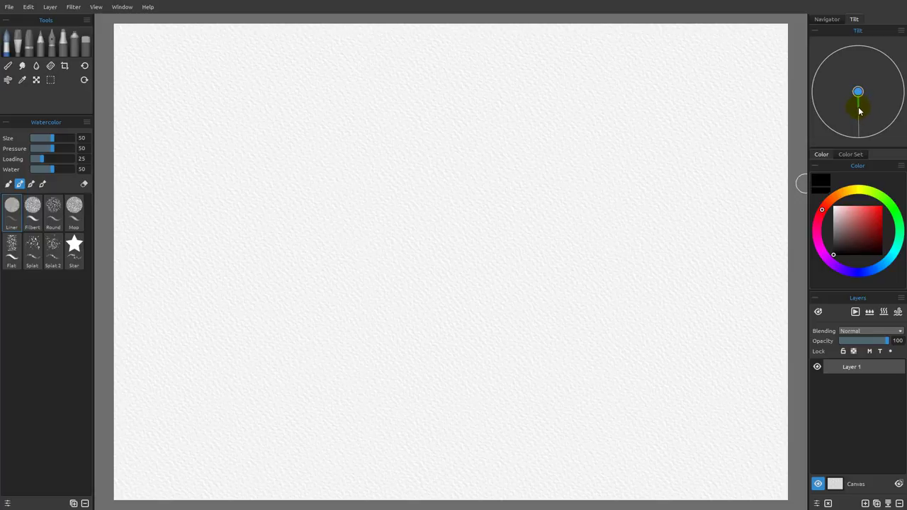
drag(858, 106, 859, 101)
mouse_move(859, 124)
mouse_down()
mouse_move(843, 126)
mouse_move(827, 106)
mouse_move(853, 116)
mouse_up()
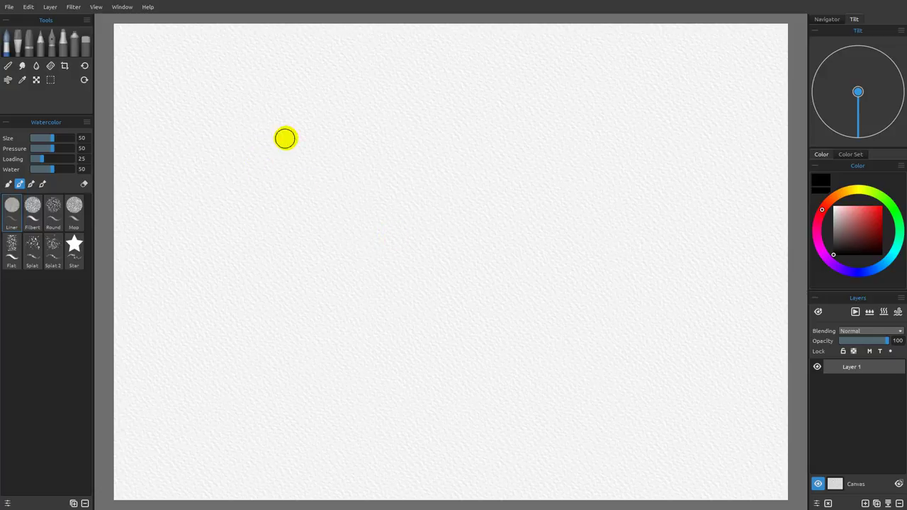
Paint a thick black diagonal watercolor stroke and turn the tilt upward to redirect its drip
mouse_move(328, 132)
mouse_down()
mouse_move(307, 160)
mouse_move(332, 138)
mouse_move(279, 193)
mouse_move(331, 149)
mouse_move(296, 197)
mouse_up()
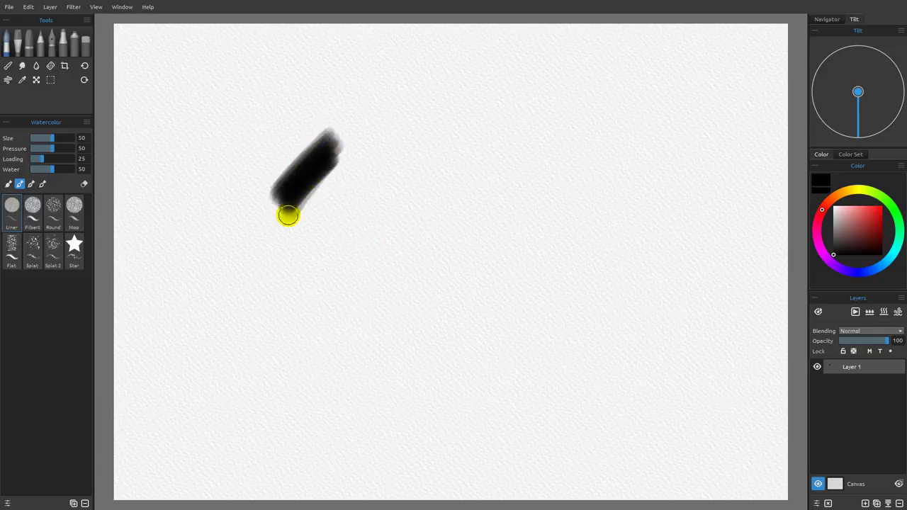
mouse_move(308, 115)
mouse_down()
mouse_move(295, 224)
mouse_move(302, 184)
mouse_up()
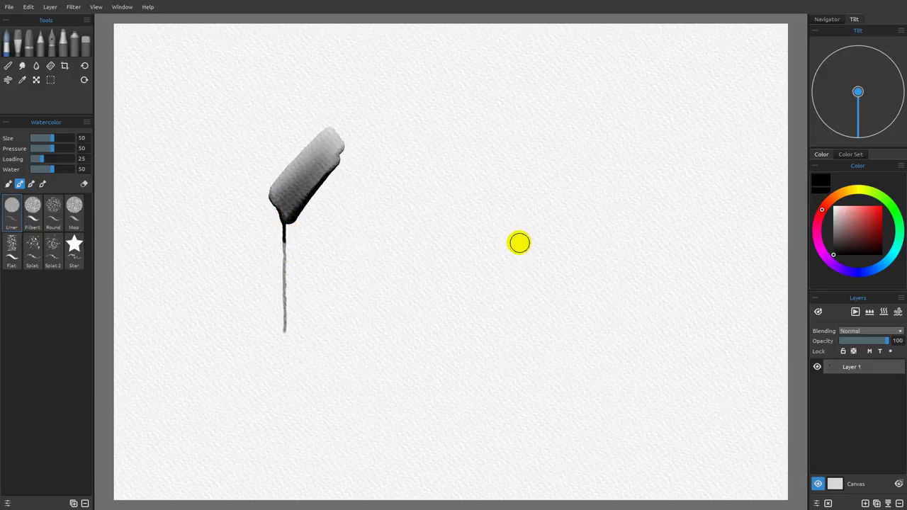
drag(858, 131, 850, 57)
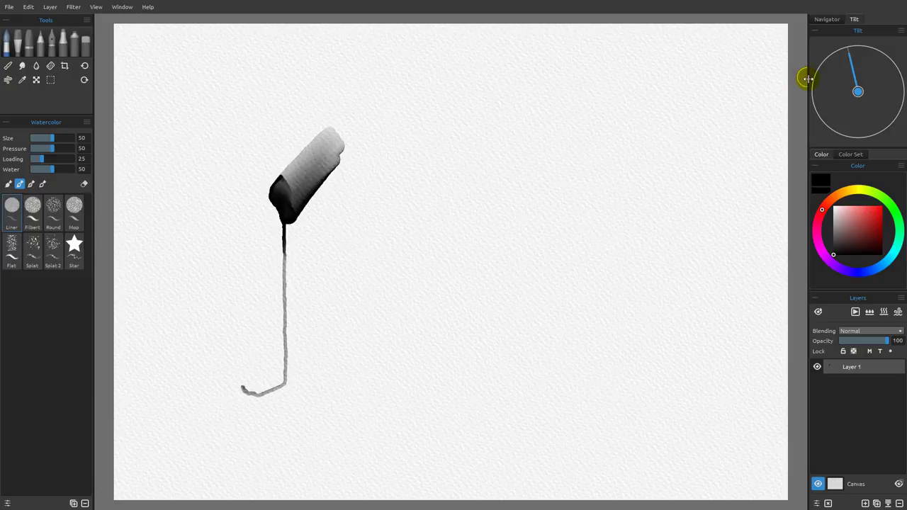
Clear the layer and paint a new black diagonal stroke with the tilt pointing straight down
click(828, 503)
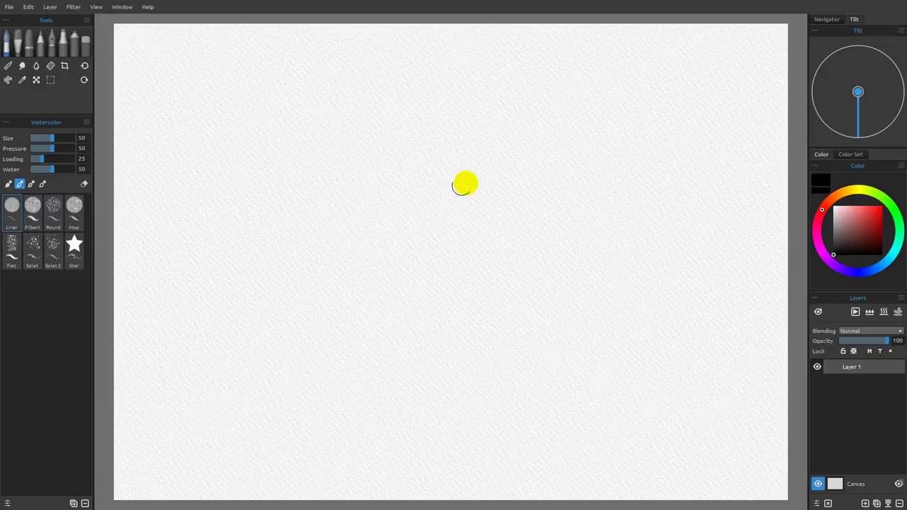
click(827, 19)
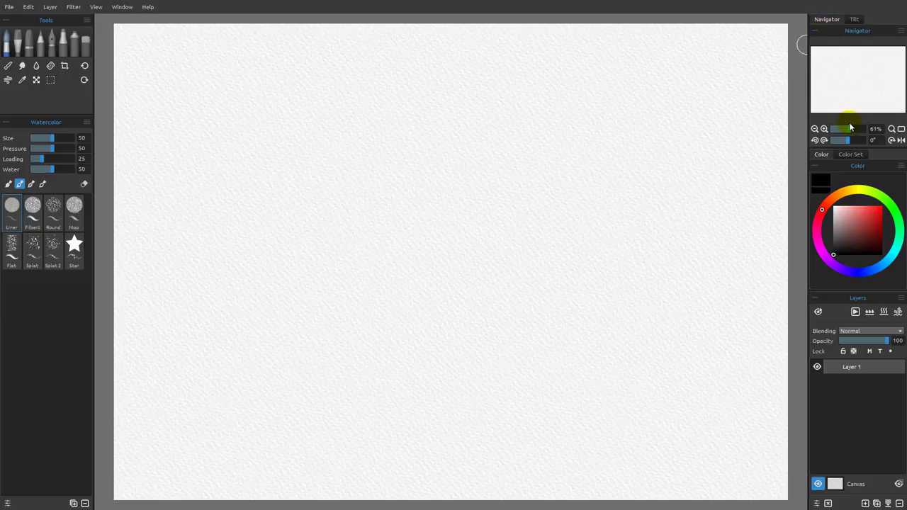
click(855, 19)
mouse_move(243, 177)
mouse_down()
mouse_move(307, 121)
mouse_move(307, 133)
mouse_up()
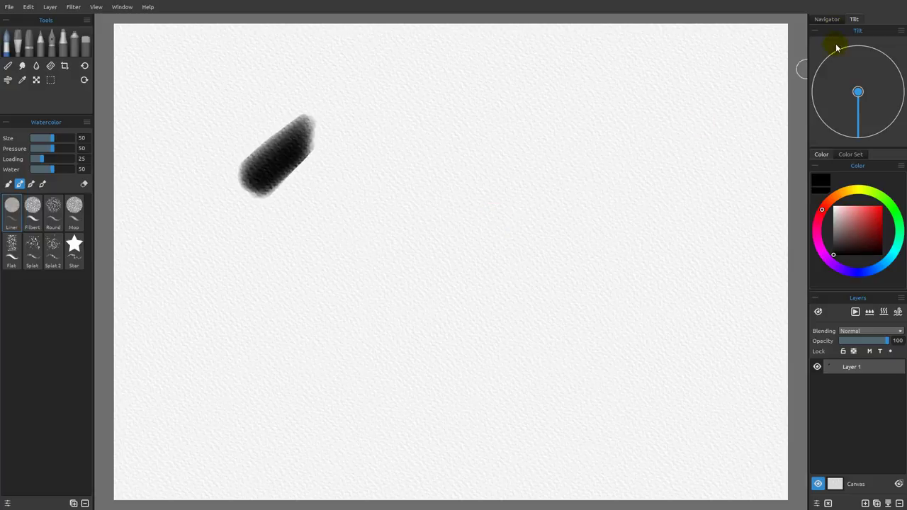
Rotate the canvas view while the stroke's drips run to curve them, and reset the rotation to 0°
click(827, 19)
click(299, 163)
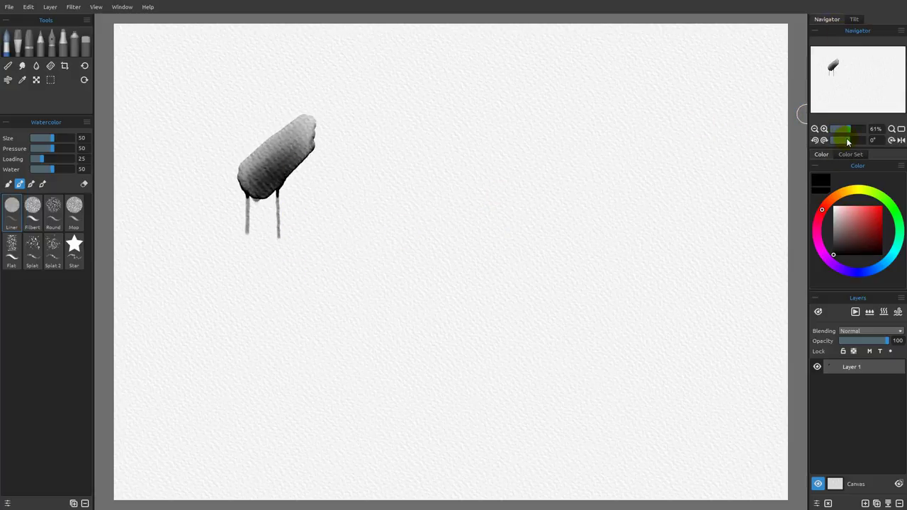
mouse_move(848, 143)
mouse_down()
mouse_move(864, 143)
mouse_move(851, 142)
mouse_up()
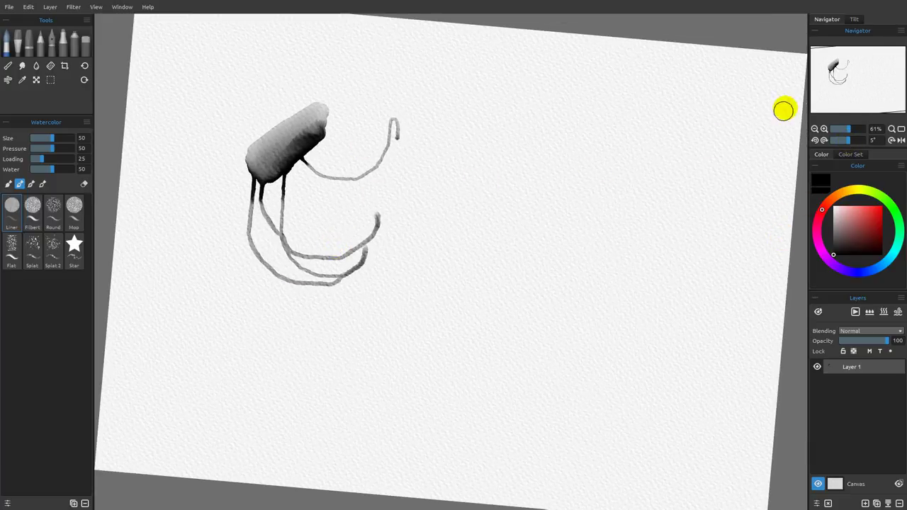
click(891, 140)
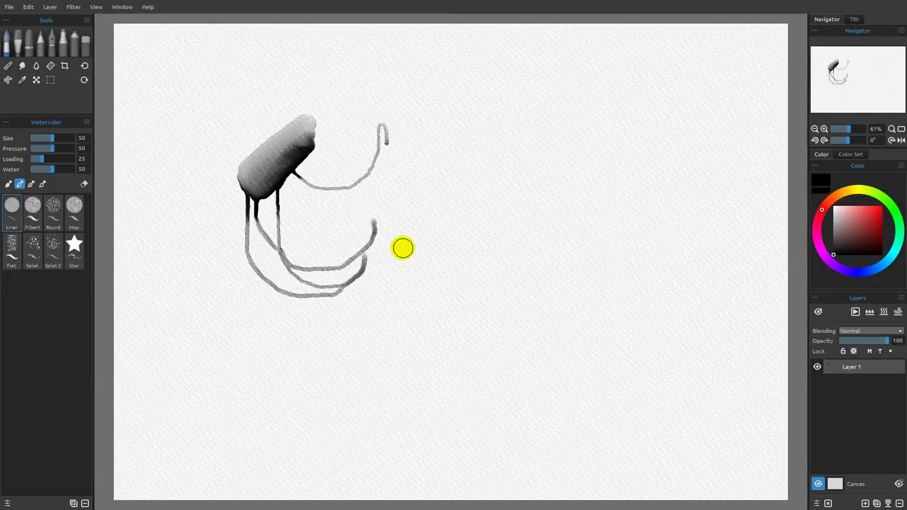
Lock the tilt to the canvas and paint a second black diagonal stroke to the right of the first
click(854, 21)
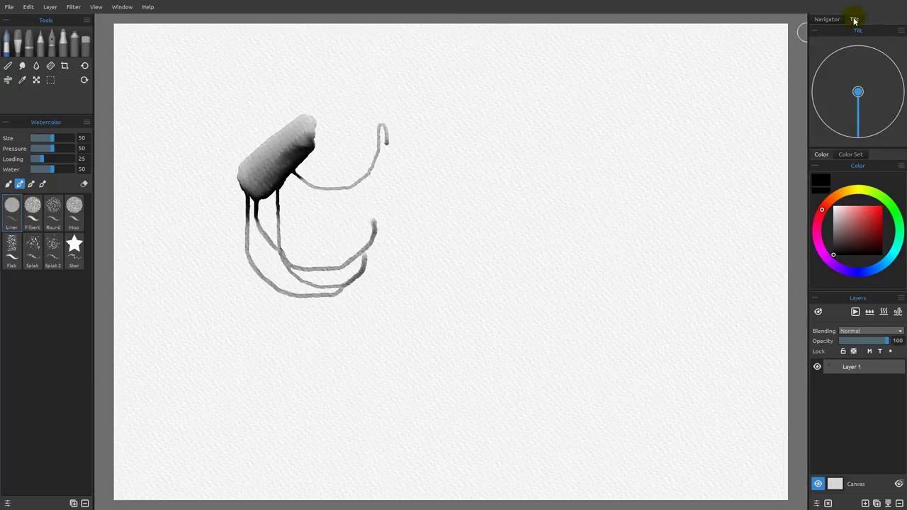
click(901, 32)
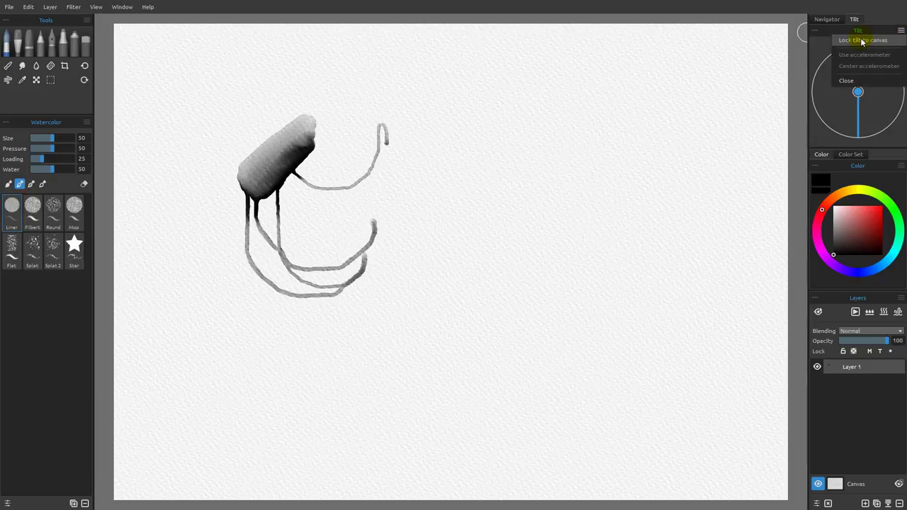
click(873, 41)
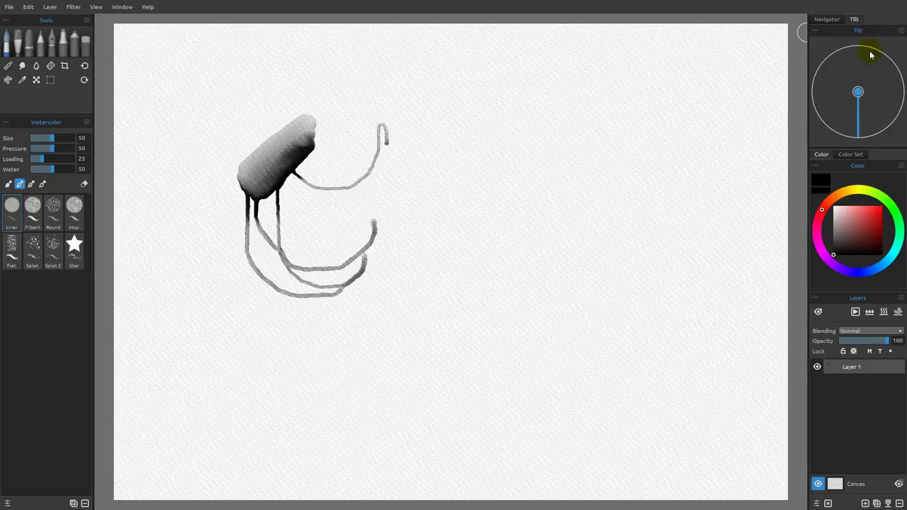
click(827, 20)
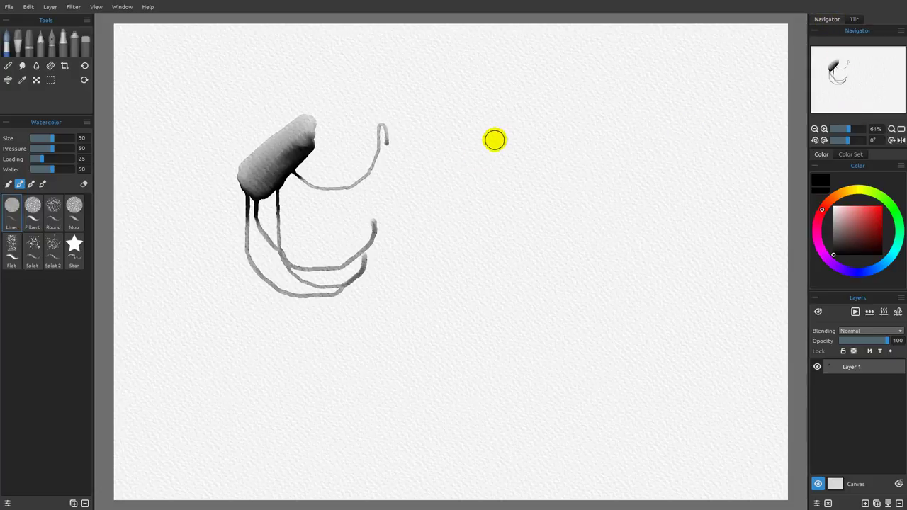
mouse_move(525, 124)
mouse_down()
mouse_move(451, 194)
mouse_move(478, 194)
mouse_up()
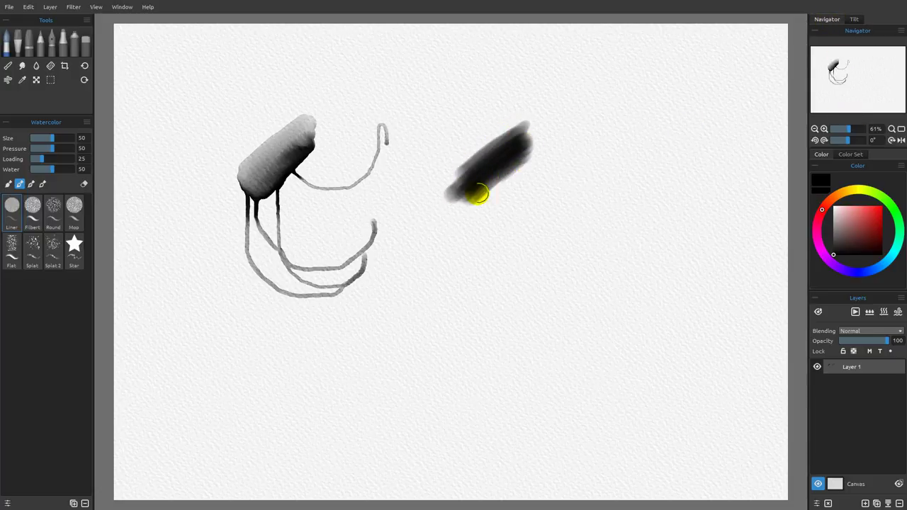
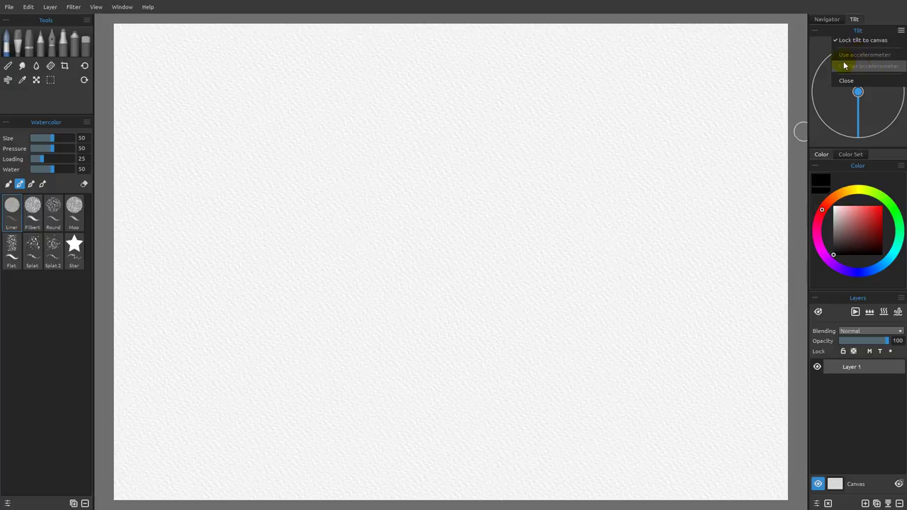
Paint a thick black diagonal watercolor patch in the upper left area of the blank canvas
click(902, 32)
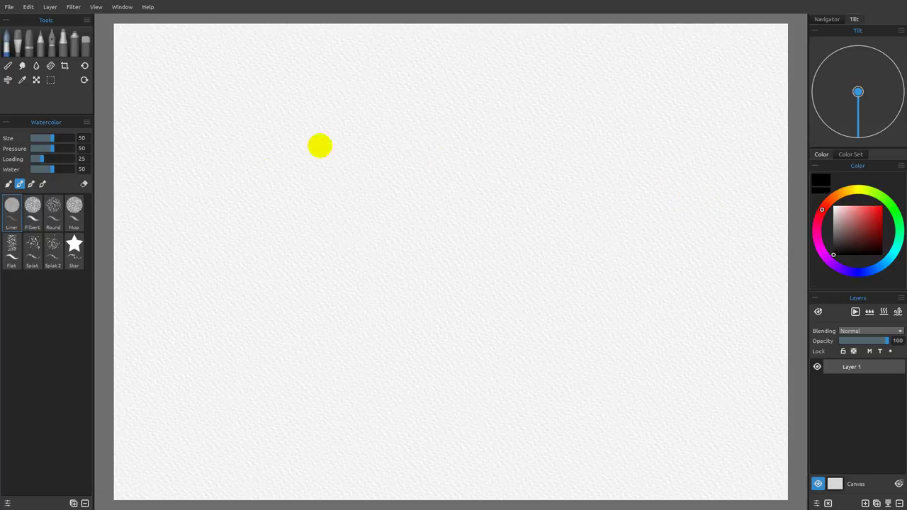
click(9, 81)
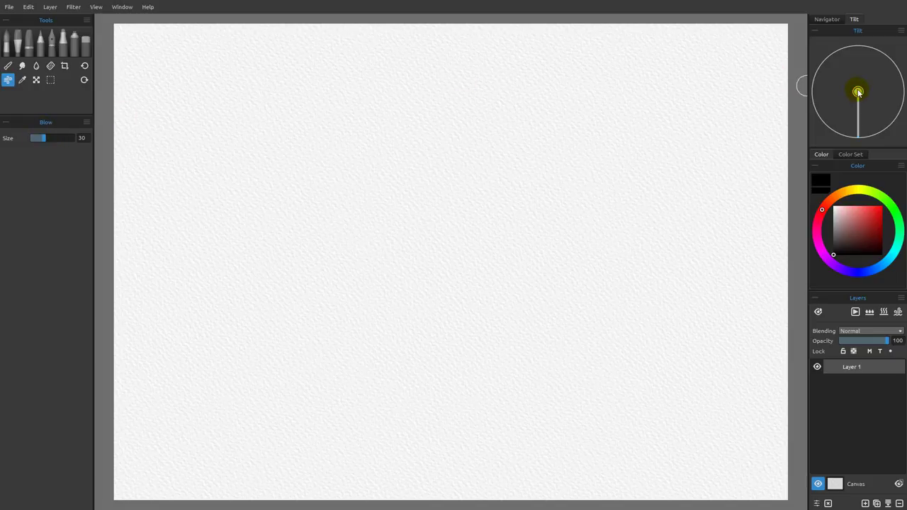
click(13, 49)
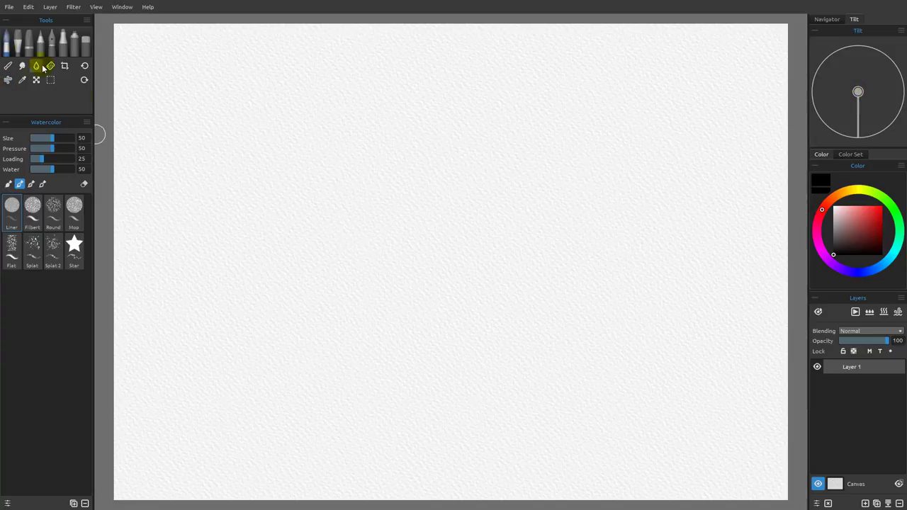
mouse_move(313, 145)
mouse_down()
mouse_move(261, 210)
mouse_move(295, 194)
mouse_move(297, 201)
mouse_move(327, 176)
mouse_move(298, 219)
mouse_up()
mouse_move(318, 183)
mouse_down()
mouse_move(265, 196)
mouse_move(269, 226)
mouse_move(307, 229)
mouse_move(243, 205)
mouse_up()
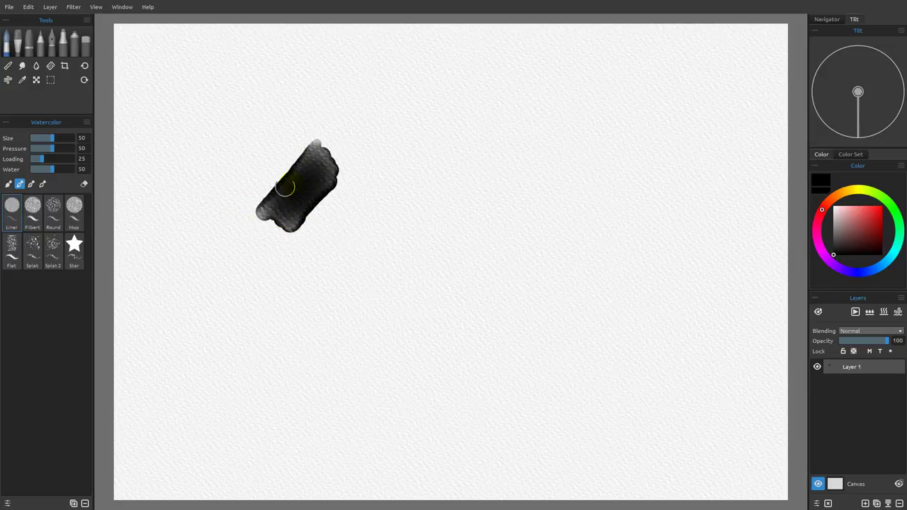
Use the Blow tool at size 30 to push the black patch's wet edges outward into thin branching lines in several directions
click(8, 79)
drag(333, 228, 324, 216)
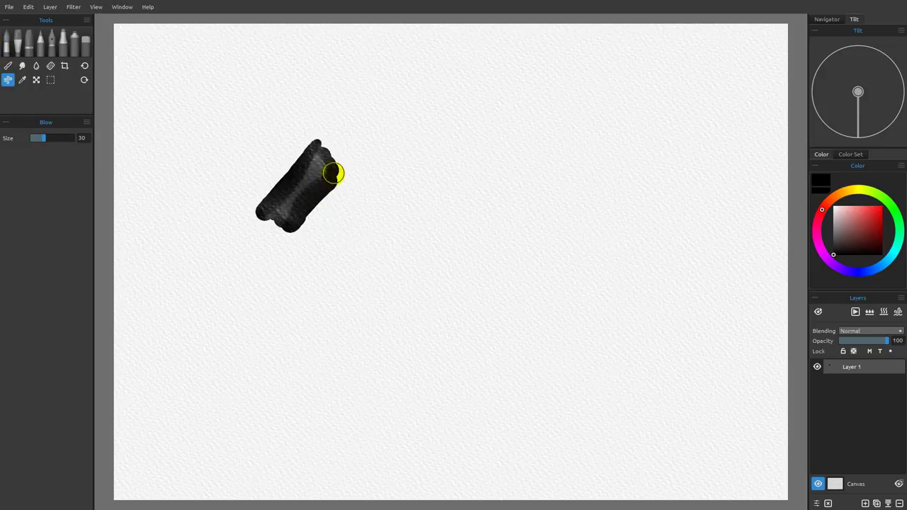
mouse_move(337, 160)
mouse_down()
mouse_move(334, 190)
mouse_move(338, 159)
mouse_move(320, 141)
mouse_up()
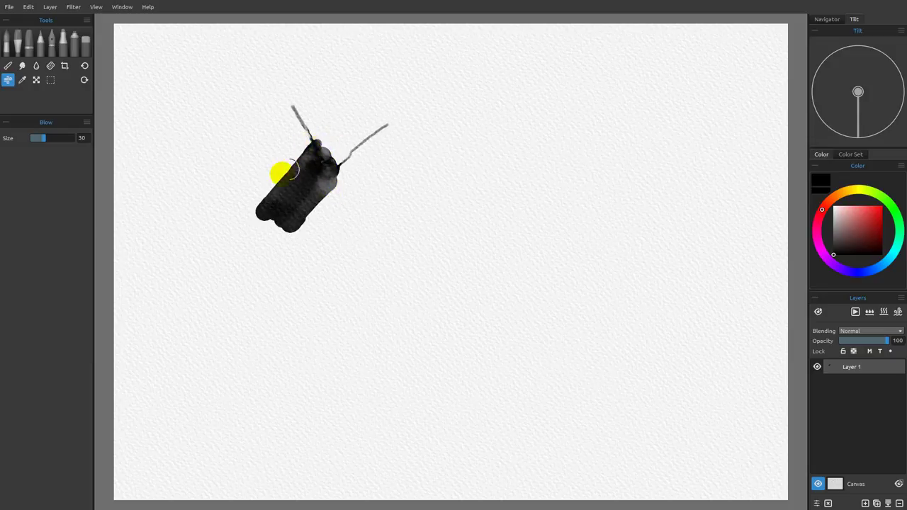
drag(265, 212, 261, 248)
drag(263, 212, 367, 159)
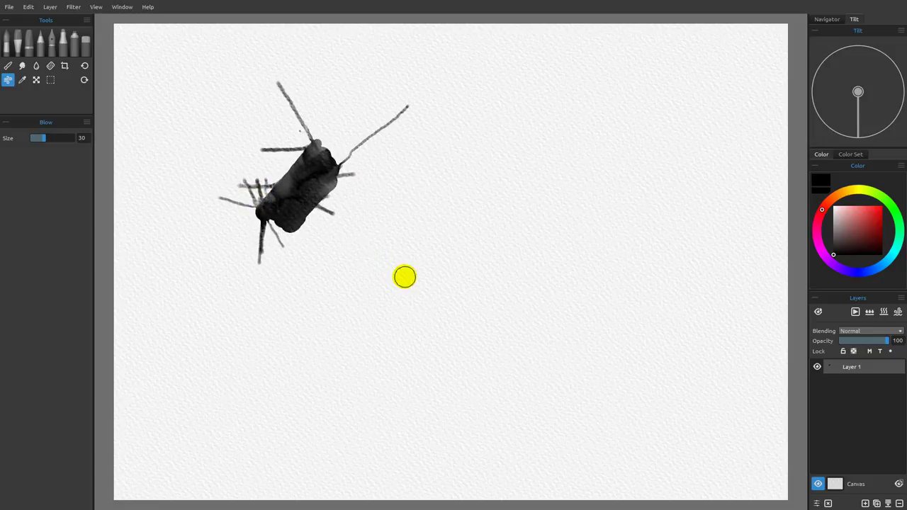
mouse_move(387, 263)
mouse_down()
mouse_move(268, 146)
mouse_move(236, 159)
mouse_move(231, 189)
mouse_move(267, 147)
mouse_move(250, 189)
mouse_move(238, 192)
mouse_move(231, 151)
mouse_move(204, 158)
mouse_move(215, 197)
mouse_move(240, 186)
mouse_move(258, 141)
mouse_move(238, 213)
mouse_move(283, 306)
mouse_move(305, 326)
mouse_move(340, 190)
mouse_move(359, 183)
mouse_move(334, 180)
mouse_move(297, 211)
mouse_move(331, 164)
mouse_move(288, 172)
mouse_move(255, 201)
mouse_move(297, 208)
mouse_move(272, 184)
mouse_move(318, 193)
mouse_move(311, 166)
mouse_move(288, 174)
mouse_move(292, 197)
mouse_move(279, 203)
mouse_move(296, 173)
mouse_move(341, 155)
mouse_move(543, 154)
mouse_move(542, 196)
mouse_move(310, 223)
mouse_move(356, 215)
mouse_move(320, 197)
mouse_move(316, 205)
mouse_move(369, 205)
mouse_move(231, 176)
mouse_move(259, 186)
mouse_up()
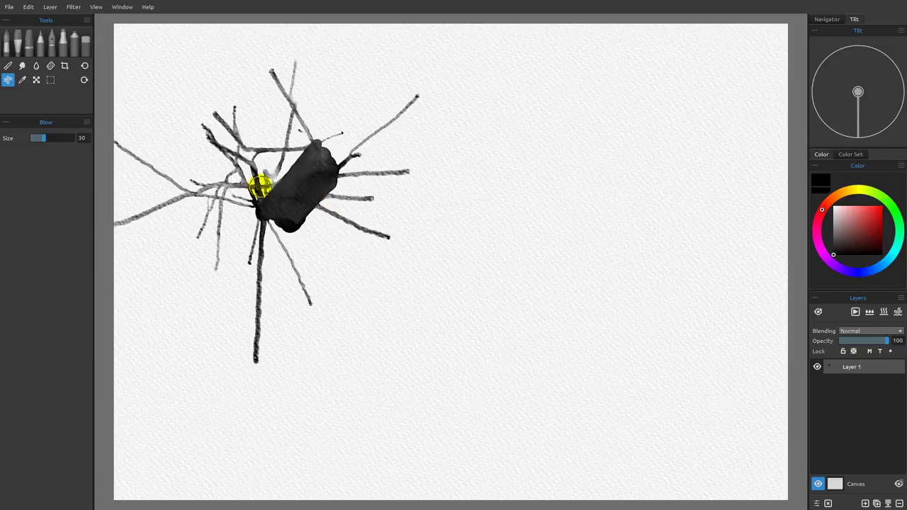
mouse_move(266, 220)
mouse_down()
mouse_move(293, 148)
mouse_move(340, 188)
mouse_move(263, 182)
mouse_move(332, 154)
mouse_up()
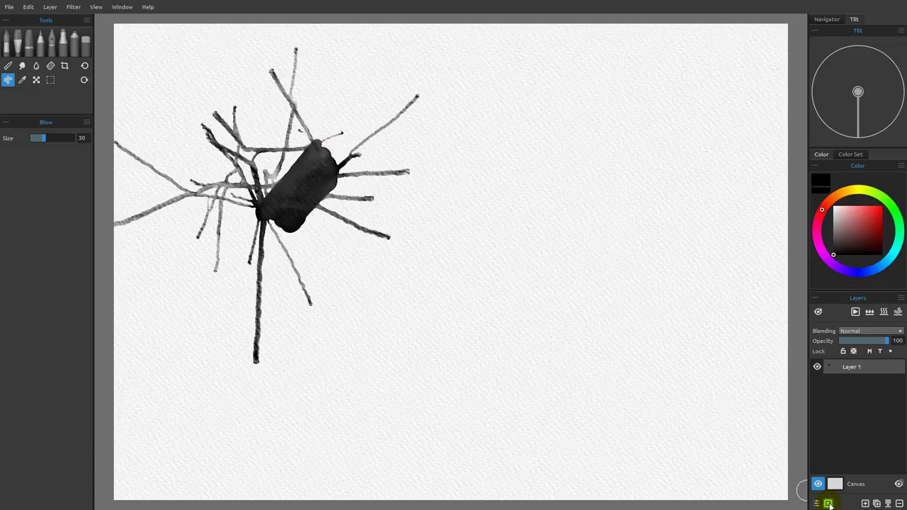
Clear and wet the whole layer, and paint a thick black diagonal watercolor patch in the upper left area
click(828, 503)
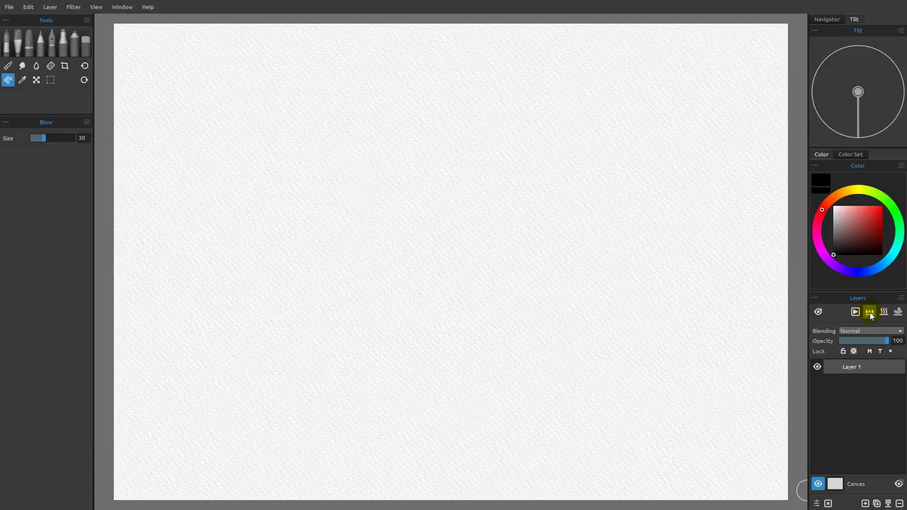
click(7, 44)
click(334, 134)
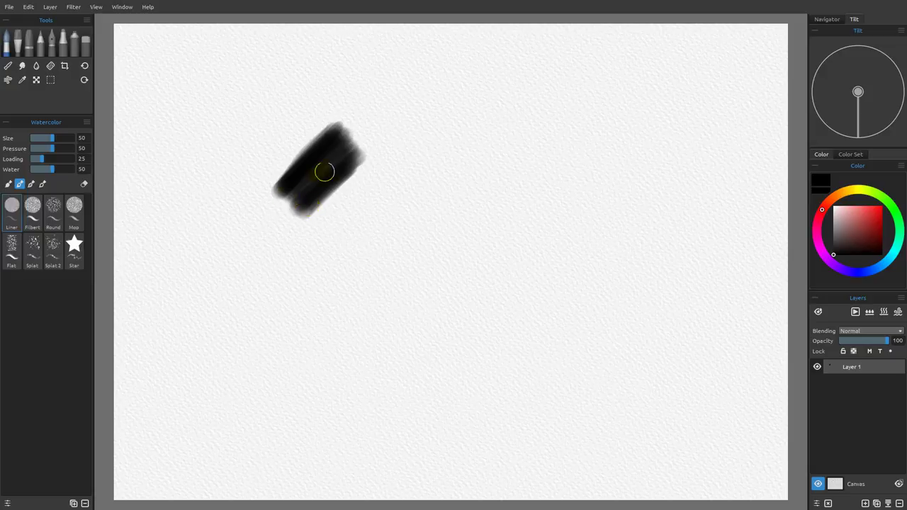
Blow the black patch around on the wet layer with size 30 to spread it into soft lobes and faint streaks
click(8, 80)
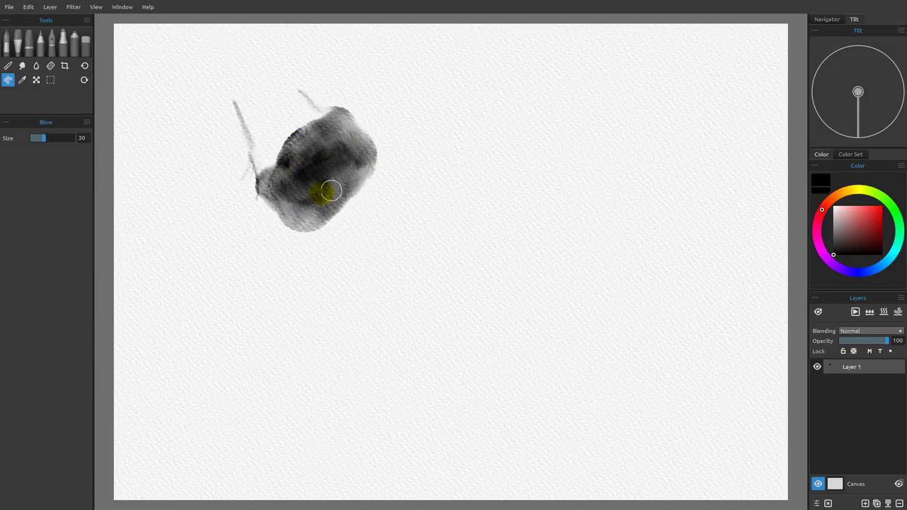
mouse_move(280, 169)
mouse_down()
mouse_move(309, 180)
mouse_move(495, 314)
mouse_move(229, 180)
mouse_move(235, 59)
mouse_move(347, 74)
mouse_move(462, 209)
mouse_move(461, 282)
mouse_move(424, 240)
mouse_move(311, 181)
mouse_move(272, 179)
mouse_up()
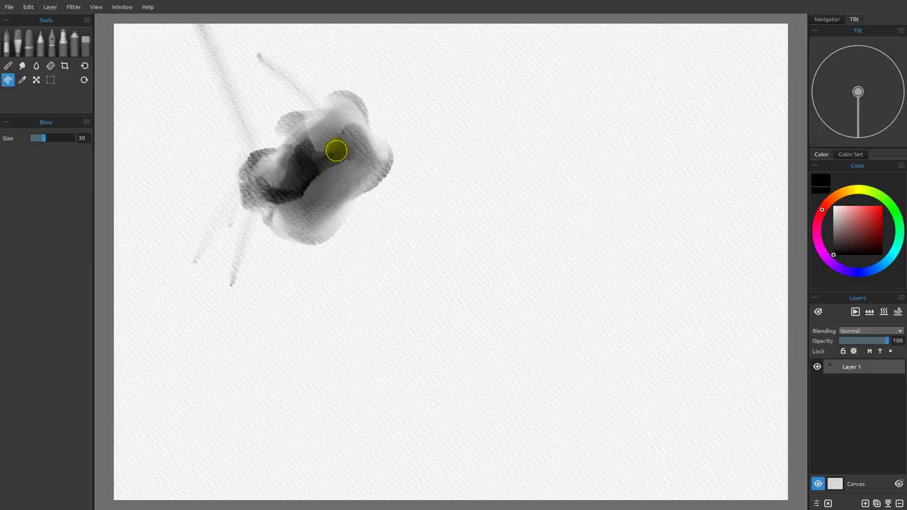
drag(332, 136, 347, 142)
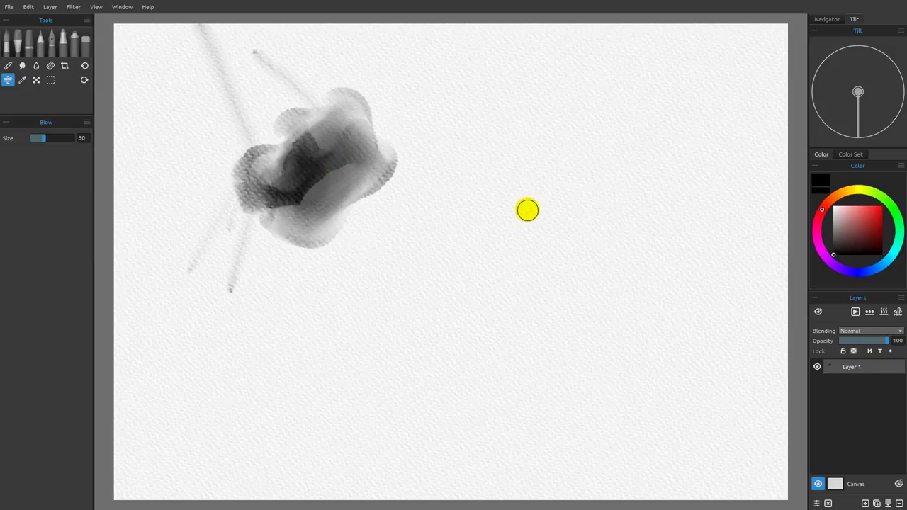
drag(355, 182, 457, 180)
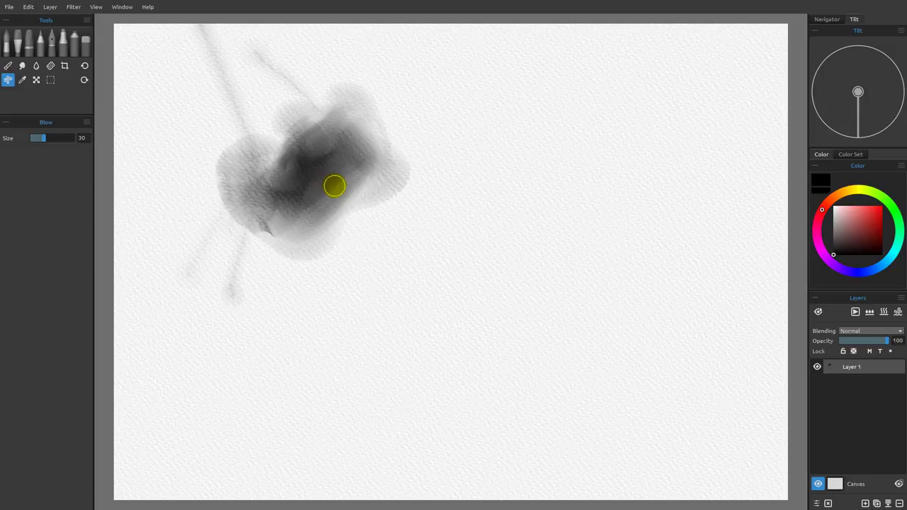
mouse_move(273, 199)
mouse_down()
mouse_move(314, 160)
mouse_move(397, 170)
mouse_move(415, 188)
mouse_move(418, 177)
mouse_move(380, 192)
mouse_move(384, 180)
mouse_move(299, 193)
mouse_move(299, 162)
mouse_move(212, 135)
mouse_move(212, 182)
mouse_move(177, 170)
mouse_move(247, 168)
mouse_move(453, 289)
mouse_up()
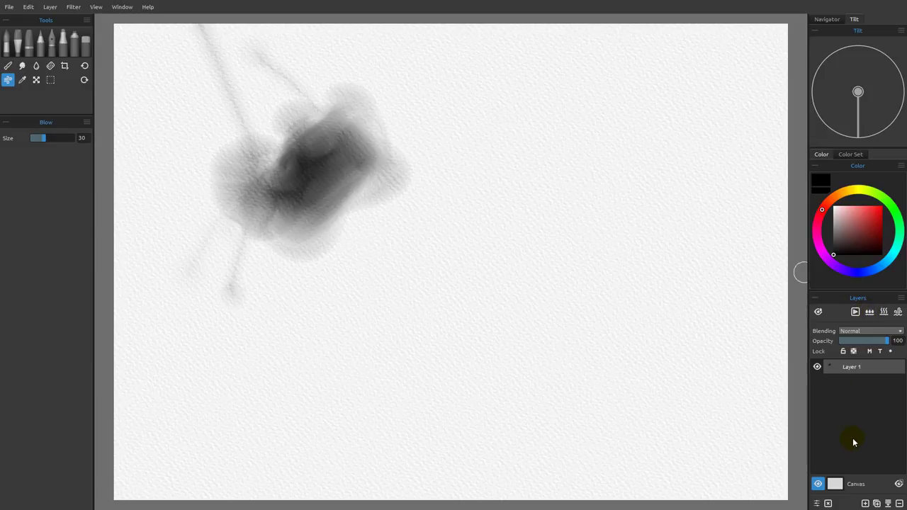
Clear the layer and, with the tilt enabled straight down, paint a thick black diagonal watercolor patch in the upper left area
click(827, 503)
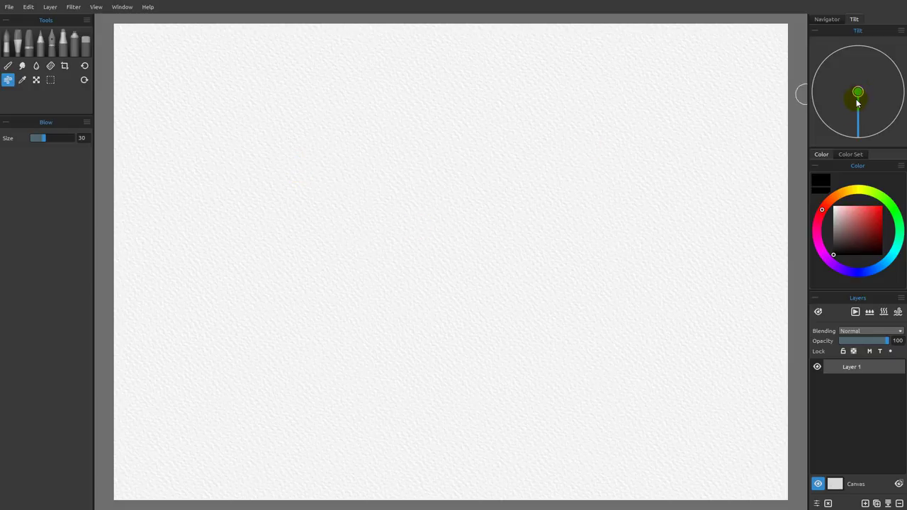
click(8, 44)
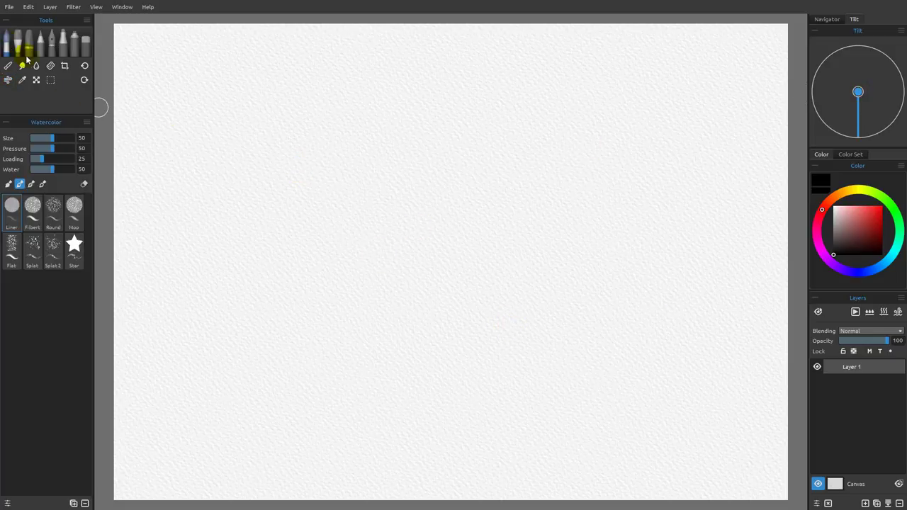
mouse_move(356, 141)
mouse_down()
mouse_move(364, 138)
mouse_move(306, 196)
mouse_move(352, 182)
mouse_move(318, 219)
mouse_up()
Blow the lower edge of the tilted patch and its running drips at size 30 to form long branching trails down the canvas
click(7, 81)
mouse_move(425, 177)
mouse_down()
mouse_move(373, 211)
mouse_move(360, 142)
mouse_move(329, 201)
mouse_move(304, 198)
mouse_move(297, 210)
mouse_move(348, 202)
mouse_move(321, 174)
mouse_move(324, 198)
mouse_move(354, 217)
mouse_move(311, 275)
mouse_up()
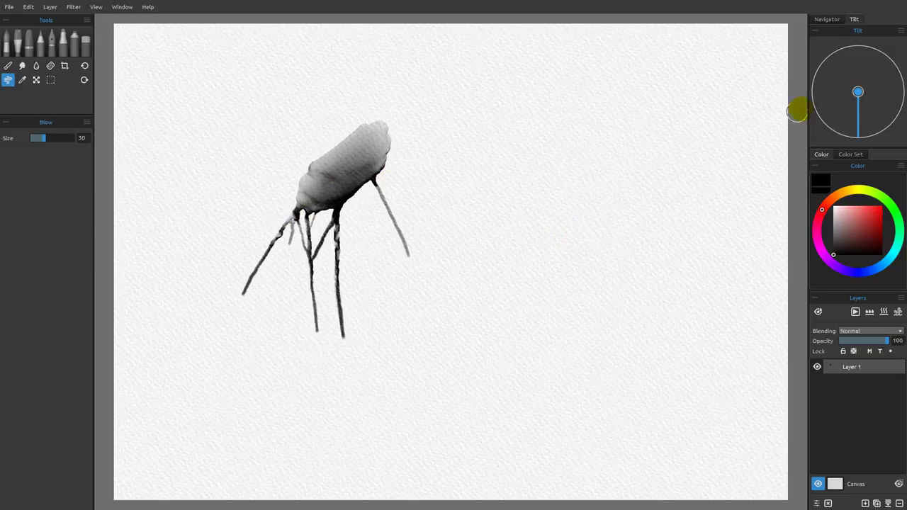
mouse_move(342, 245)
mouse_down()
mouse_move(373, 248)
mouse_move(245, 299)
mouse_move(412, 306)
mouse_move(202, 341)
mouse_move(443, 336)
mouse_move(245, 365)
mouse_move(312, 369)
mouse_move(408, 363)
mouse_move(515, 326)
mouse_up()
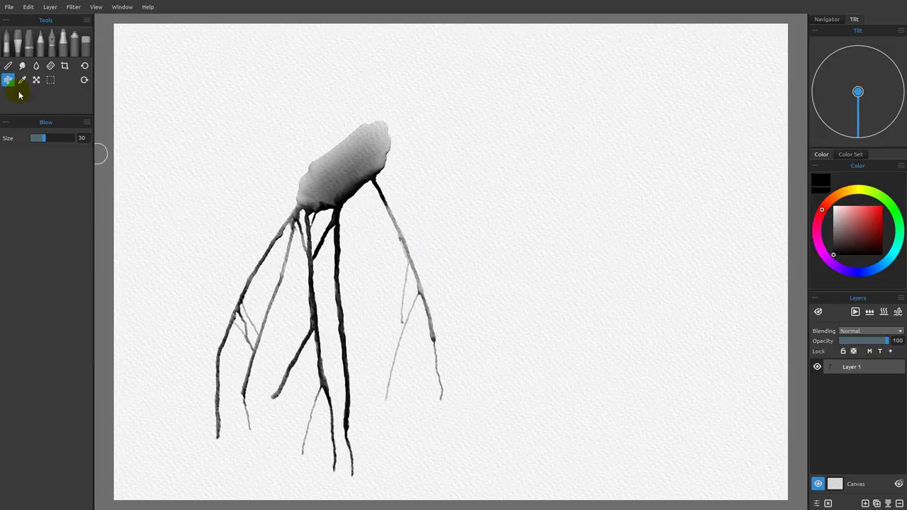
mouse_move(310, 185)
mouse_down()
mouse_move(331, 217)
mouse_move(355, 230)
mouse_move(447, 188)
mouse_move(421, 176)
mouse_move(725, 385)
mouse_move(778, 442)
mouse_up()
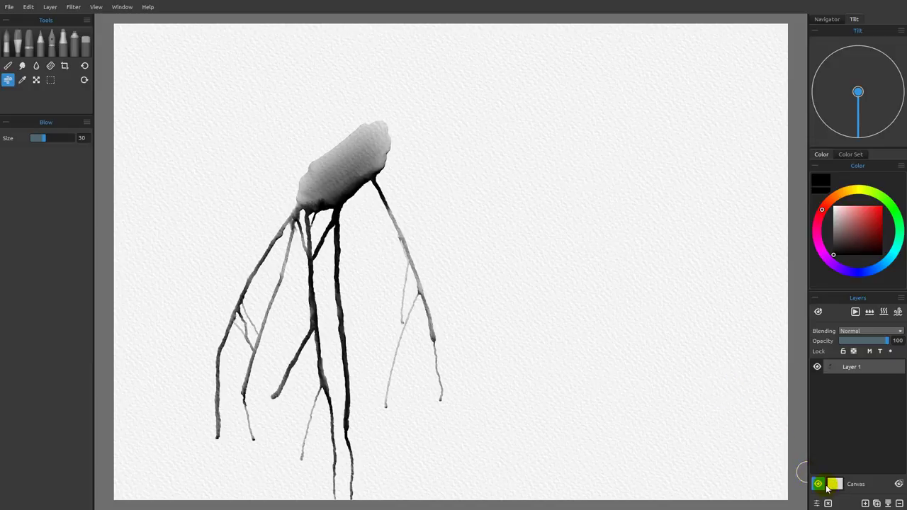
Clear the branching drips from the layer and turn off the canvas tilt
click(827, 503)
drag(724, 110, 803, 451)
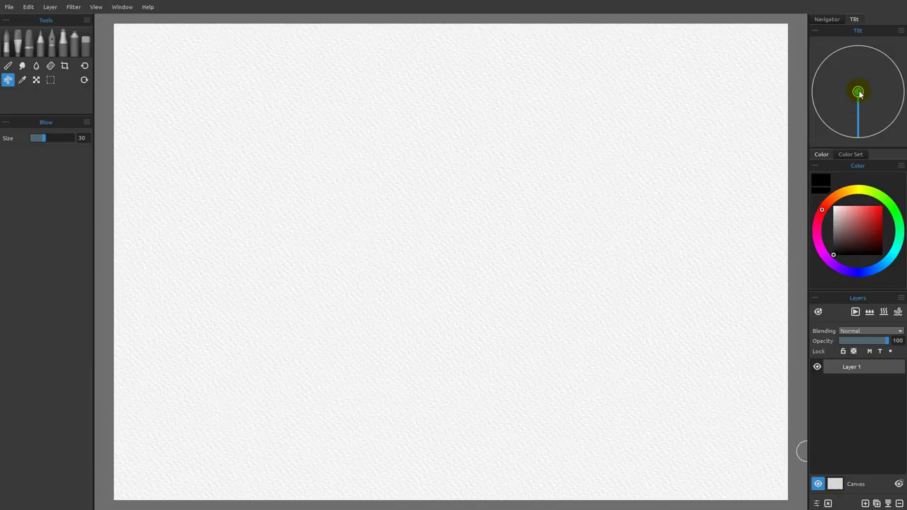
drag(859, 94, 858, 92)
drag(707, 326, 727, 252)
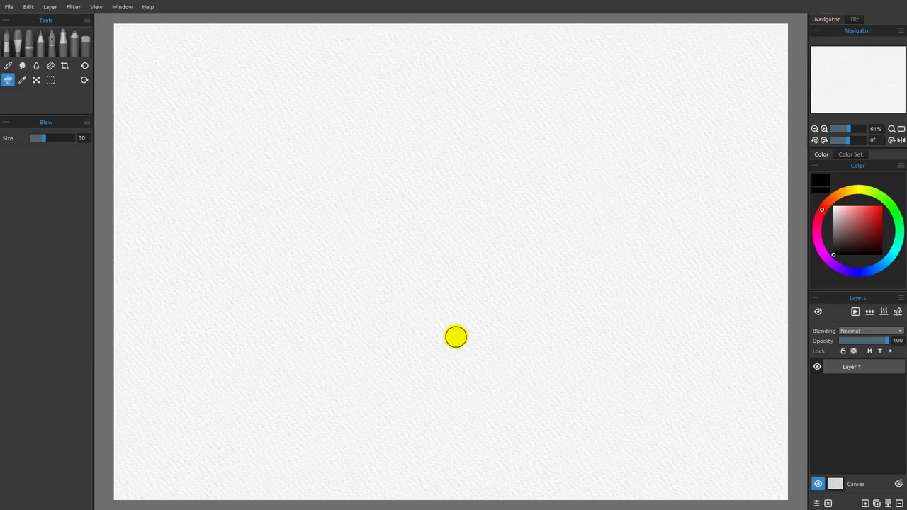
Switch back to the Watercolor brush for painting on the blank canvas
click(7, 44)
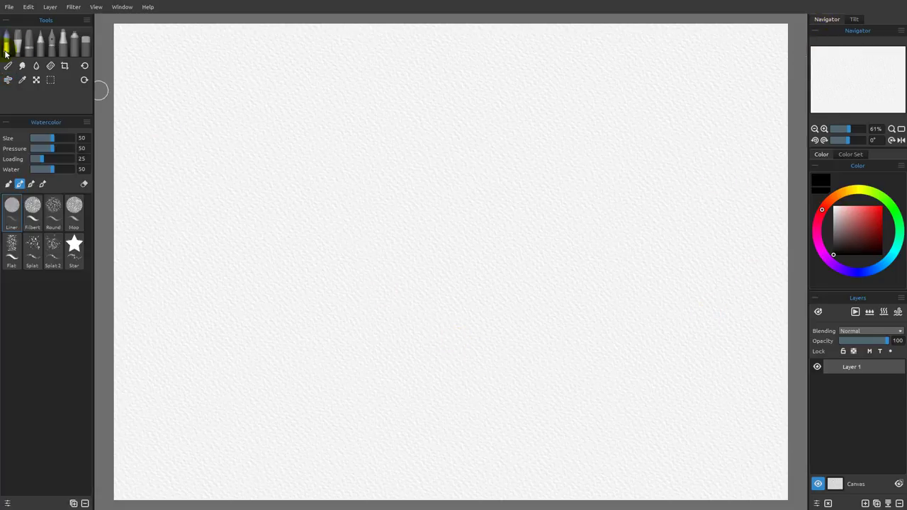